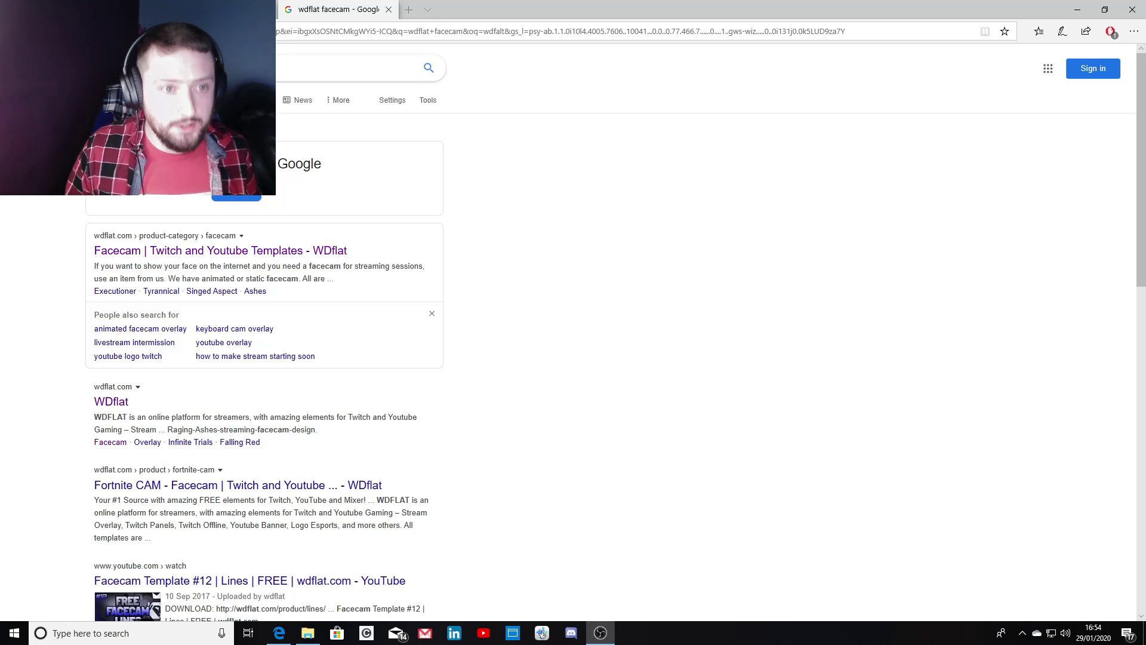
Run the Google search for 'wdflat facecam'.
key("Return")
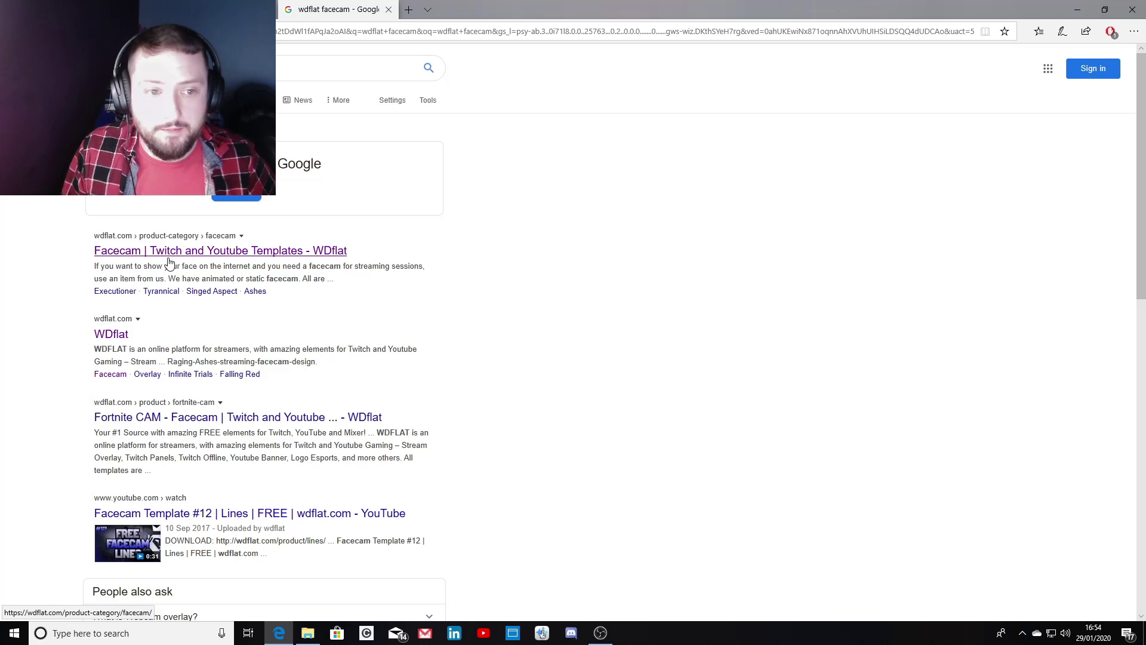
Open the WDflat Facecam templates page, dismiss the adblocker notice, and browse the template grid.
left_click(318, 252)
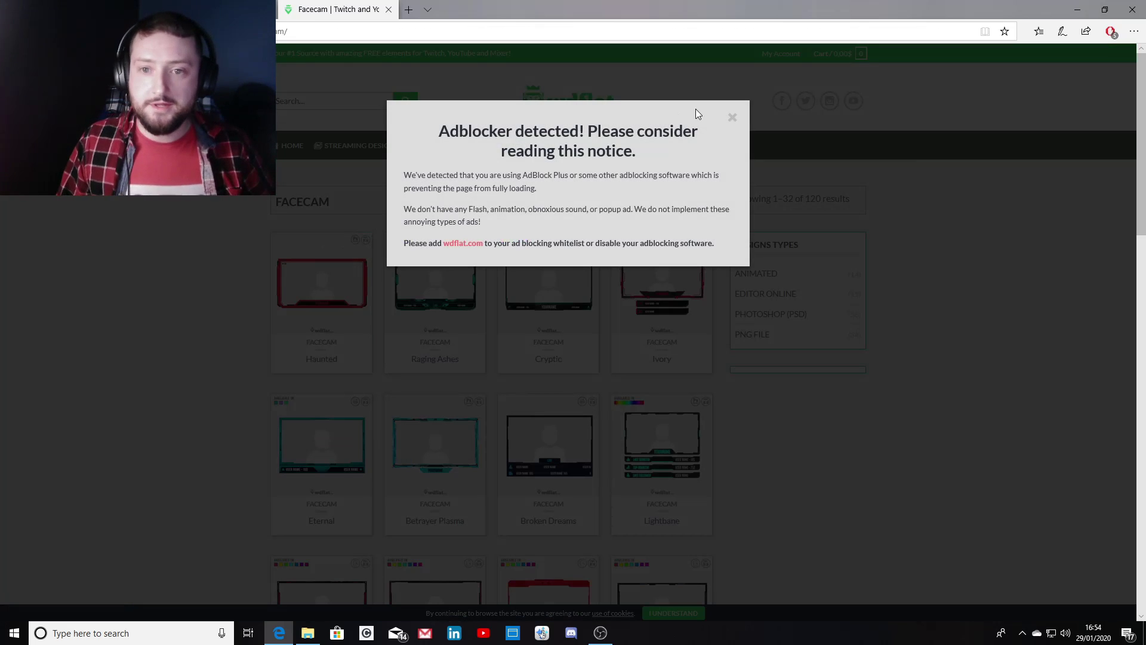
left_click(732, 118)
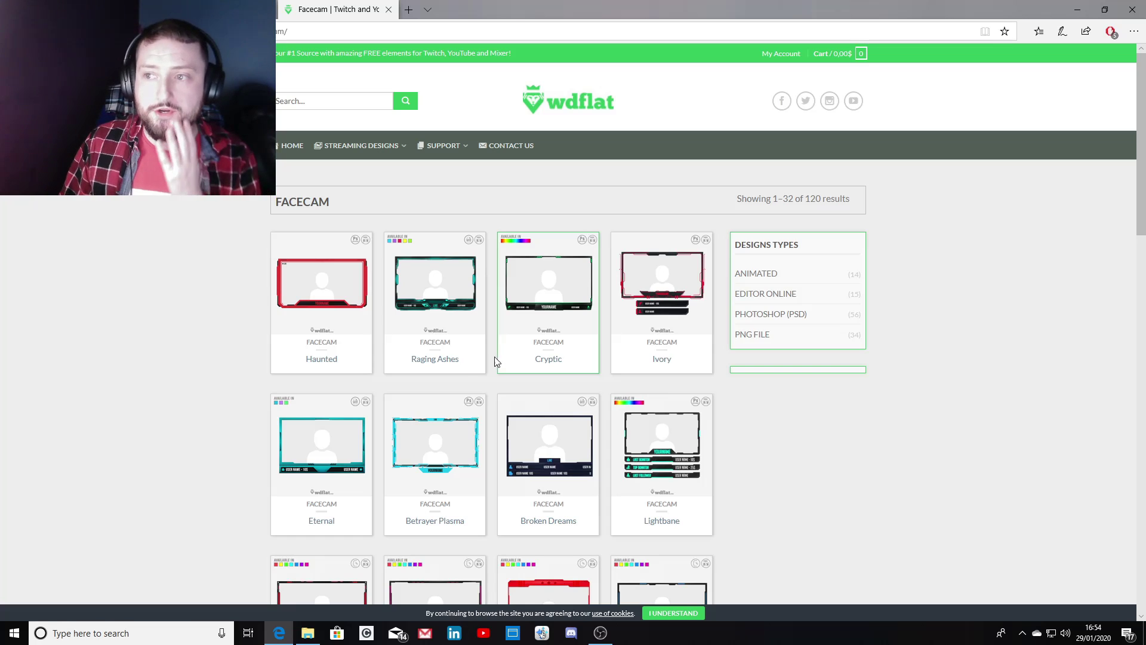
scroll(458, 369, "down", 1)
scroll(456, 361, "down", 2)
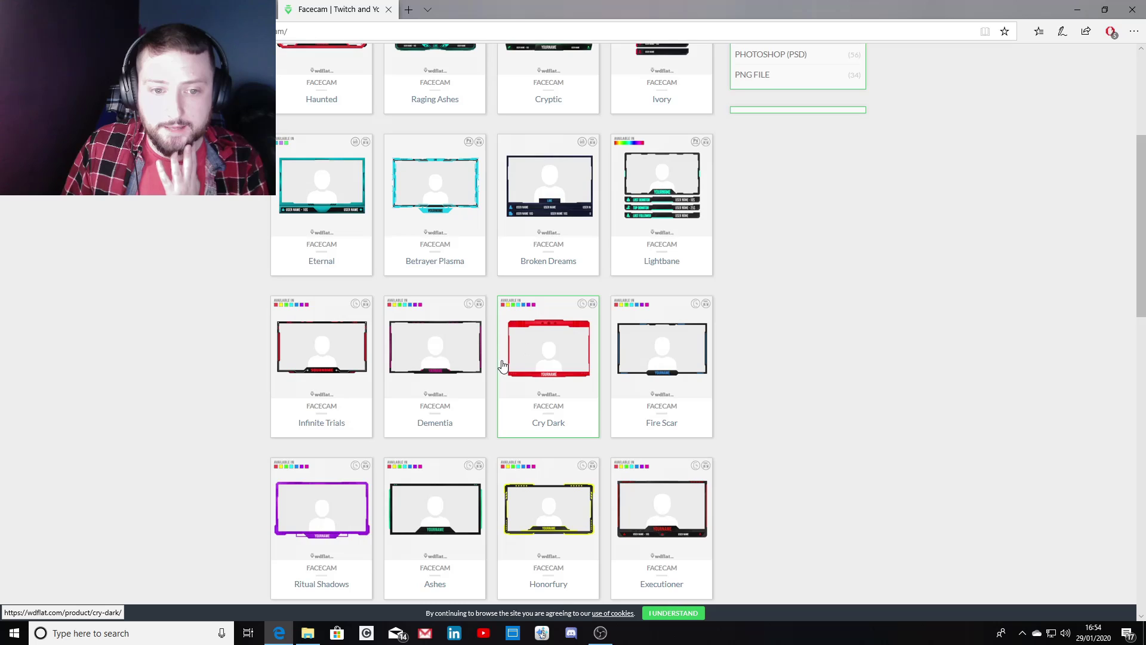
scroll(503, 366, "down", 2)
scroll(503, 366, "down", 2)
scroll(503, 366, "up", 2)
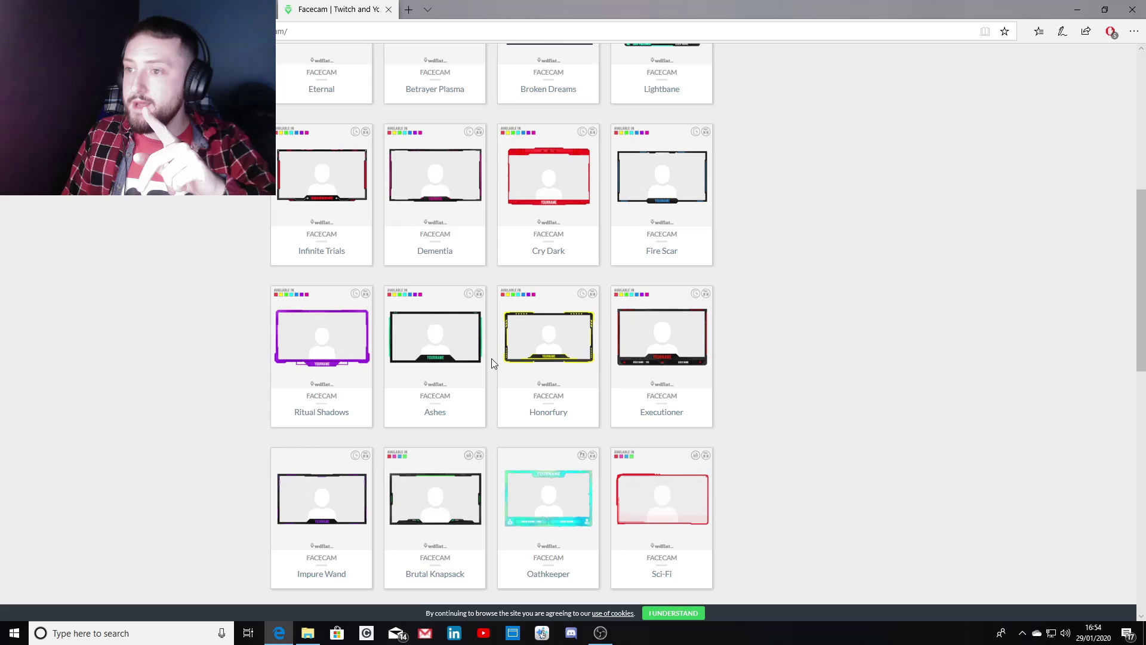
scroll(492, 358, "up", 3)
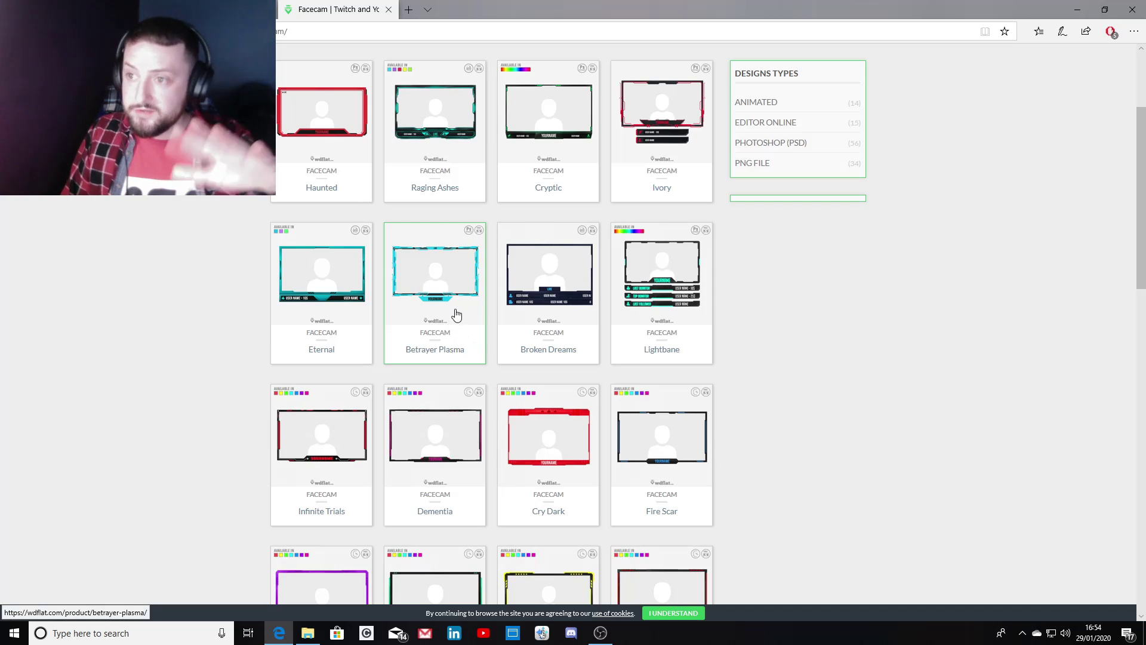
scroll(456, 314, "up", 3)
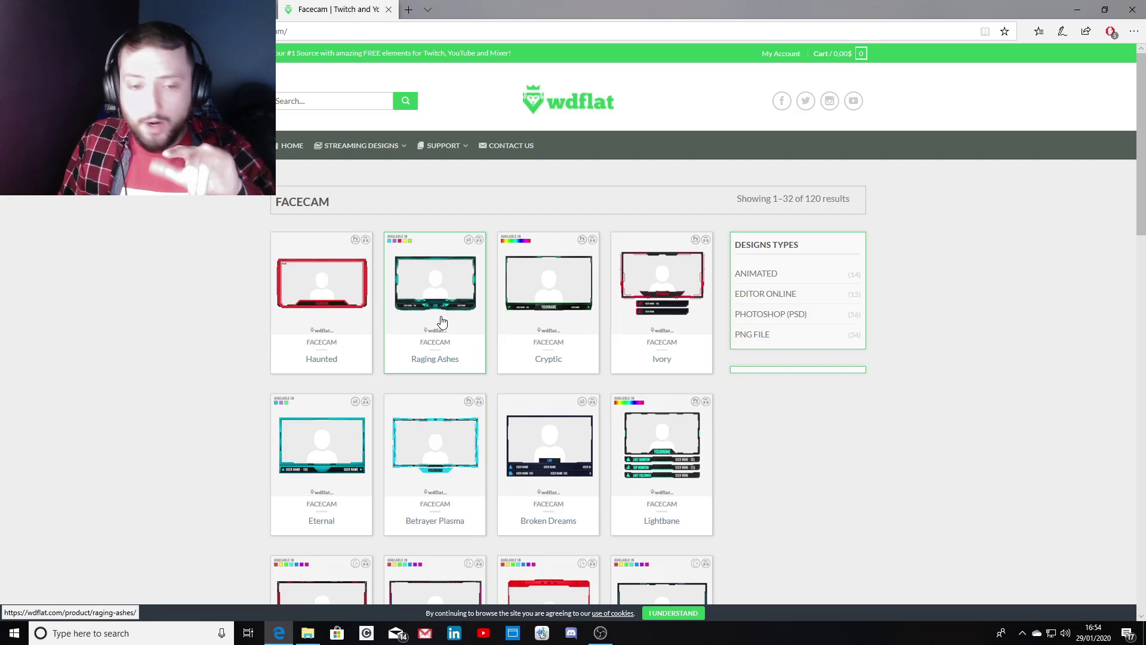
Open the Haunted facecam border page and start its download.
left_click(328, 289)
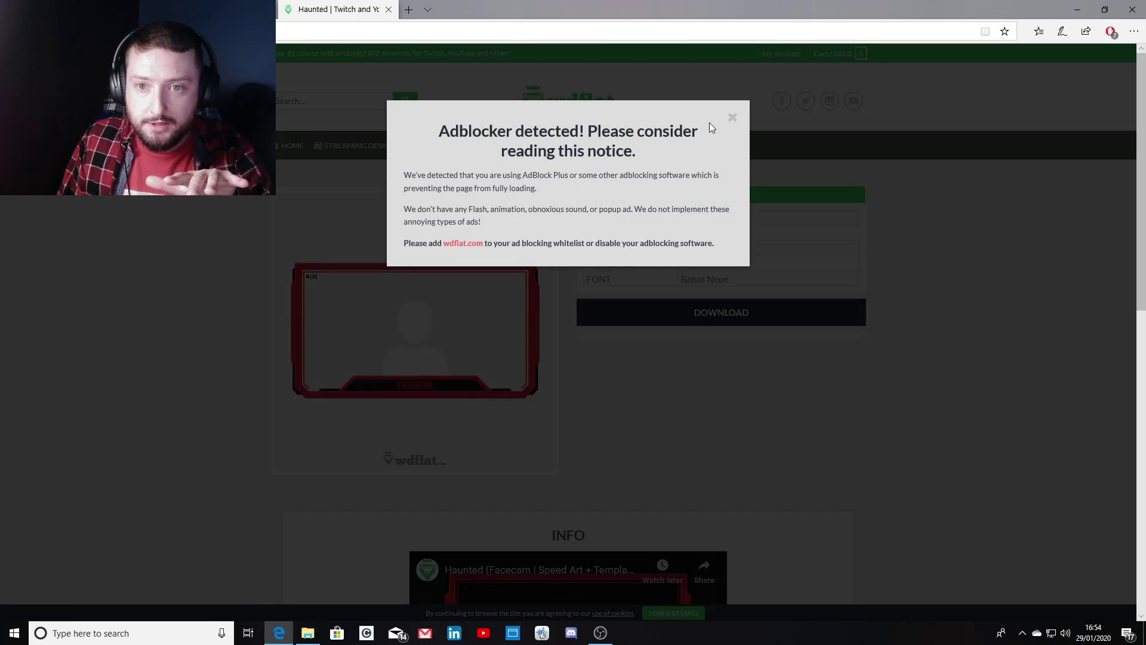
left_click(733, 116)
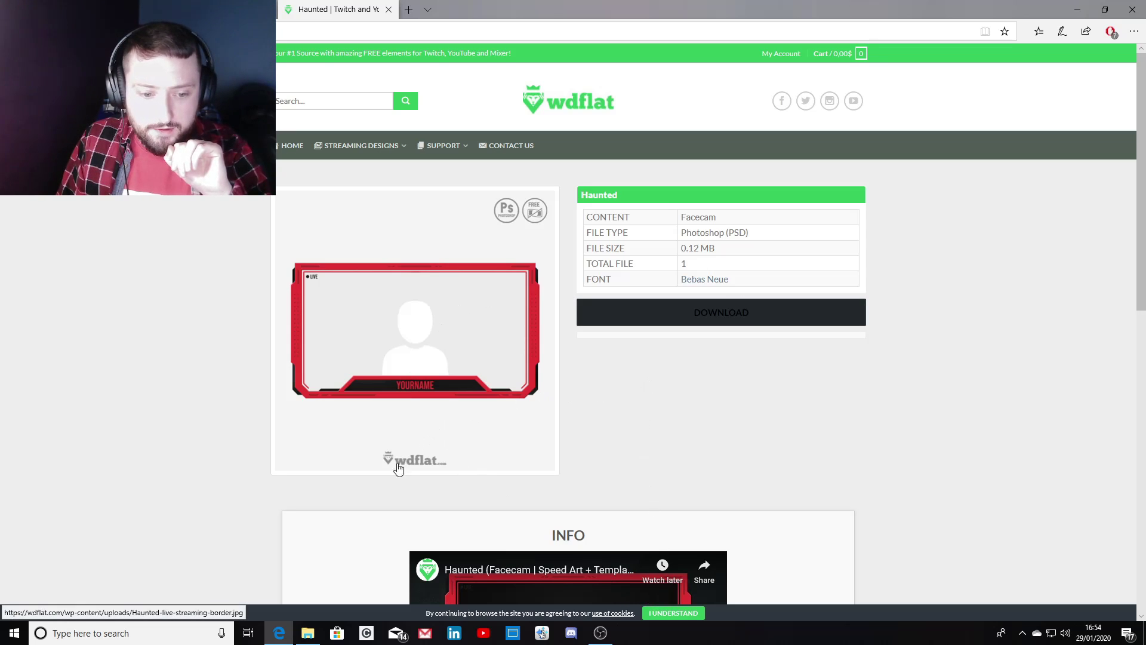
left_click(704, 313)
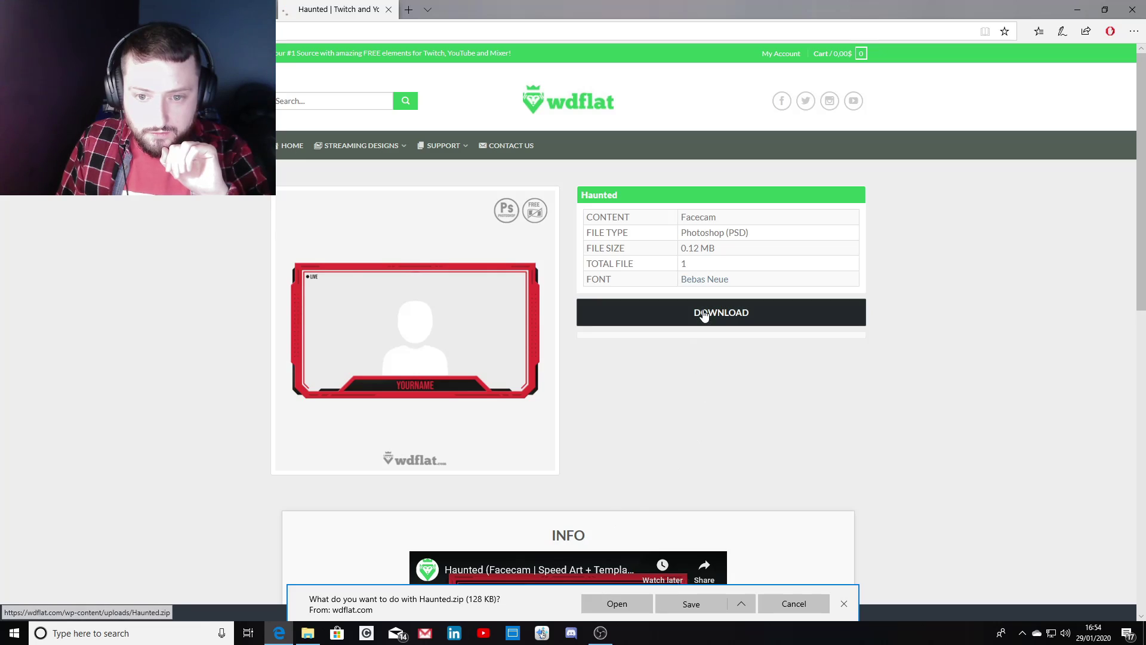
Choose Save as for the zip and begin naming it 'facecam border'.
left_click(739, 604)
left_click(692, 585)
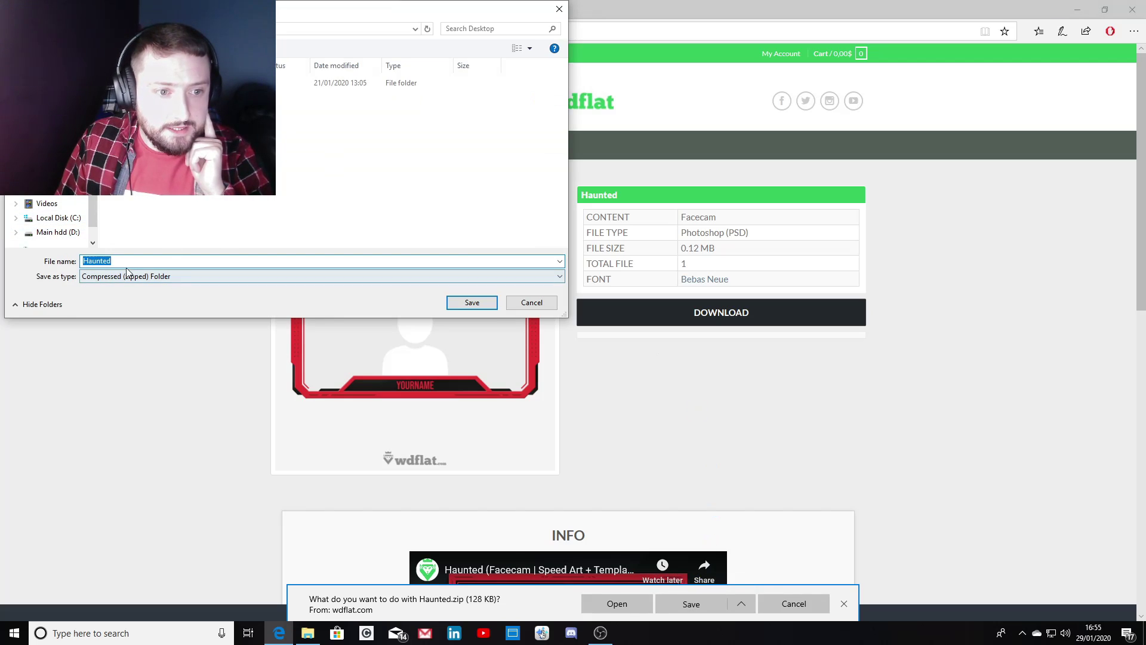
type("face")
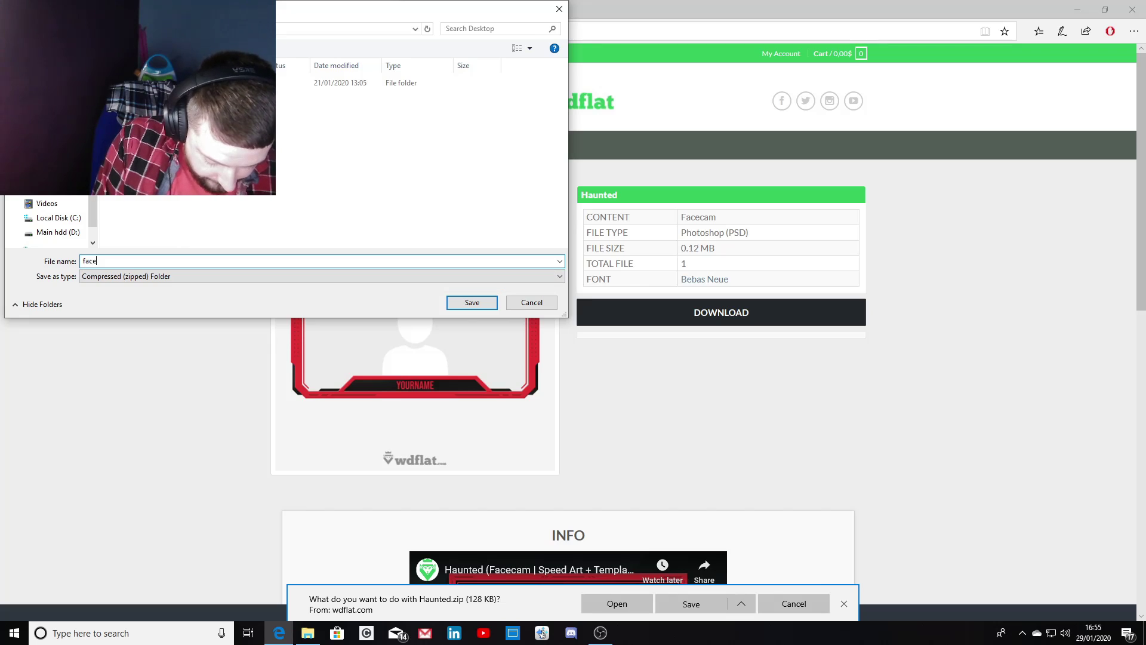
key("BackSpace")
key("BackSpace")
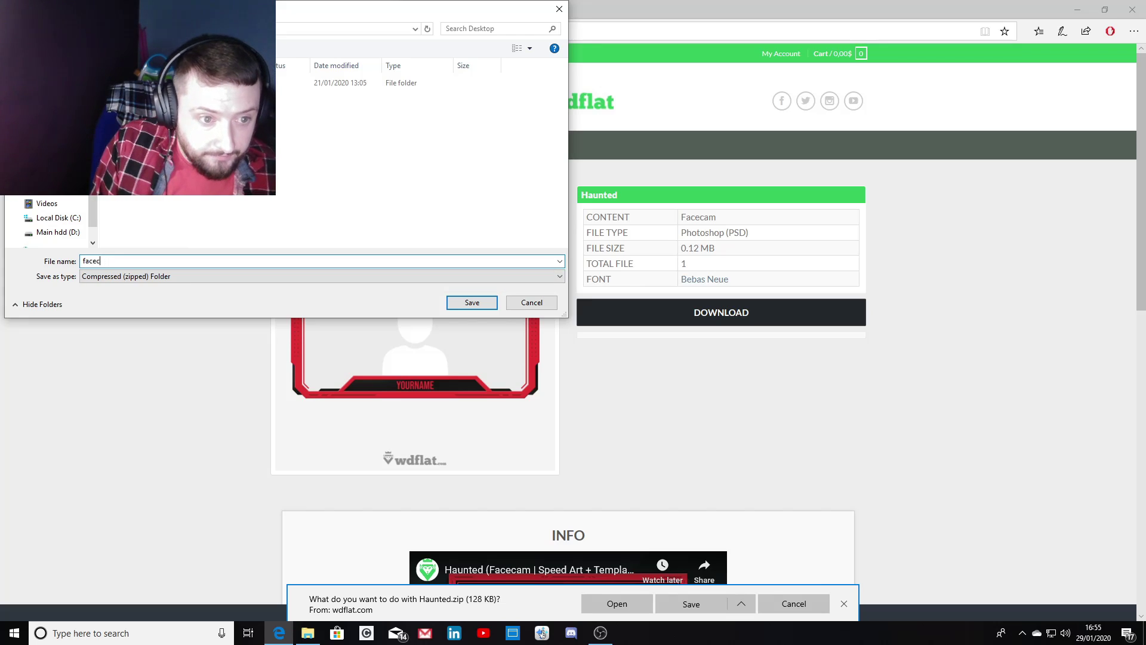
Save the zip as 'facecam border' and start extracting its contents.
type("am border")
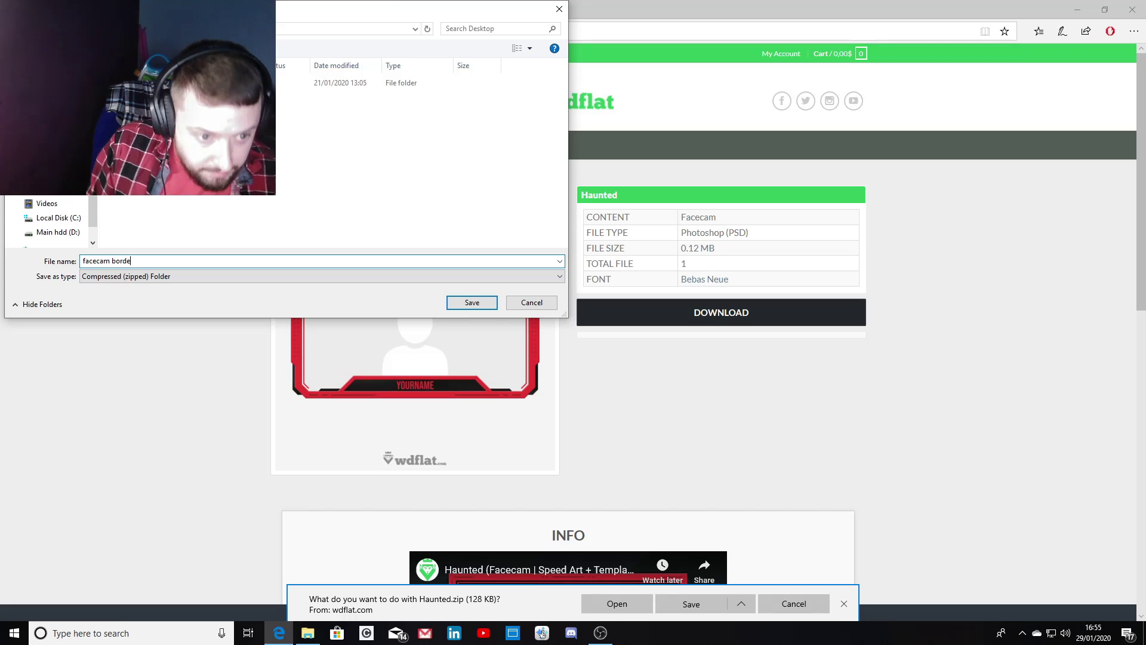
left_click(451, 305)
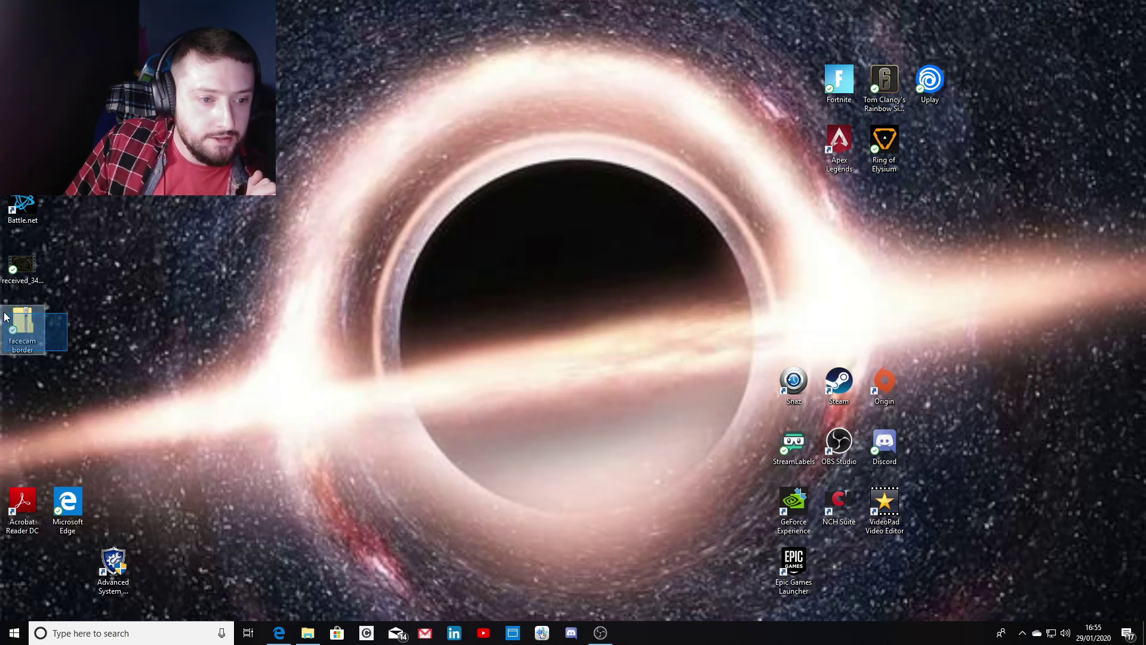
right_click(20, 328)
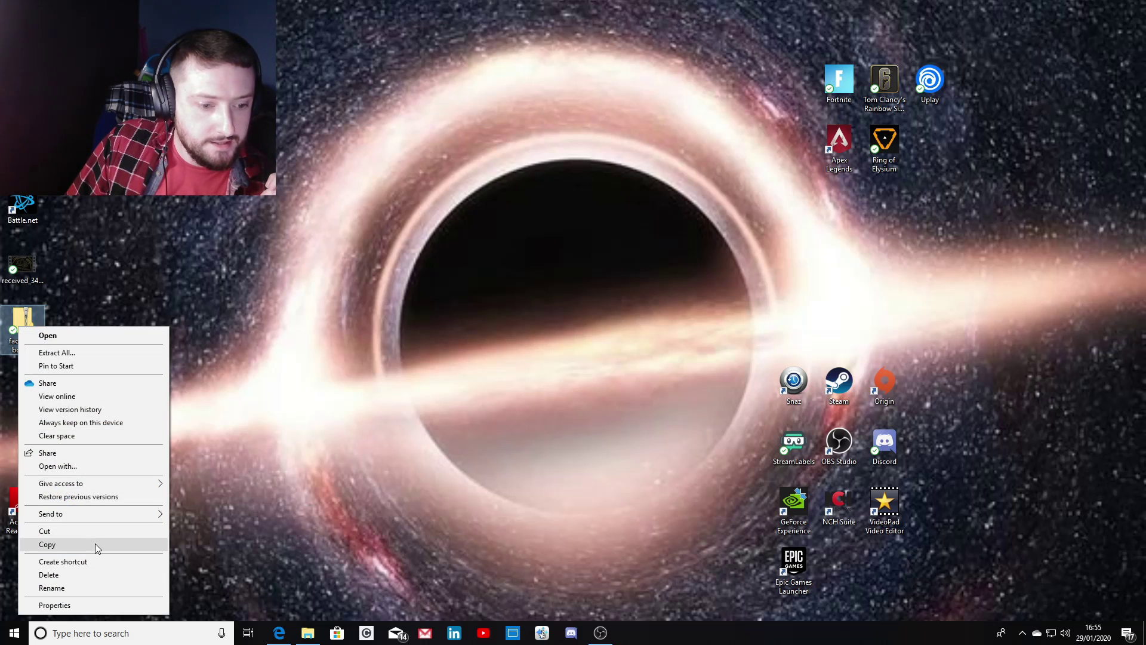
left_click(84, 358)
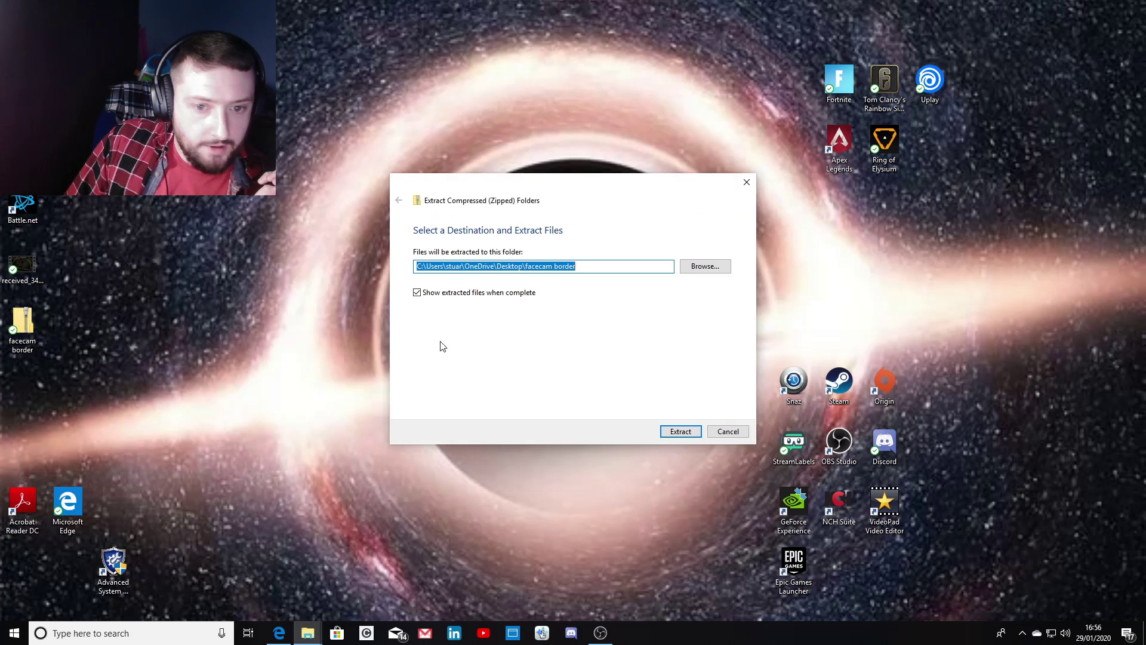
Extract the facecam border archive's files to the Desktop.
left_click(715, 267)
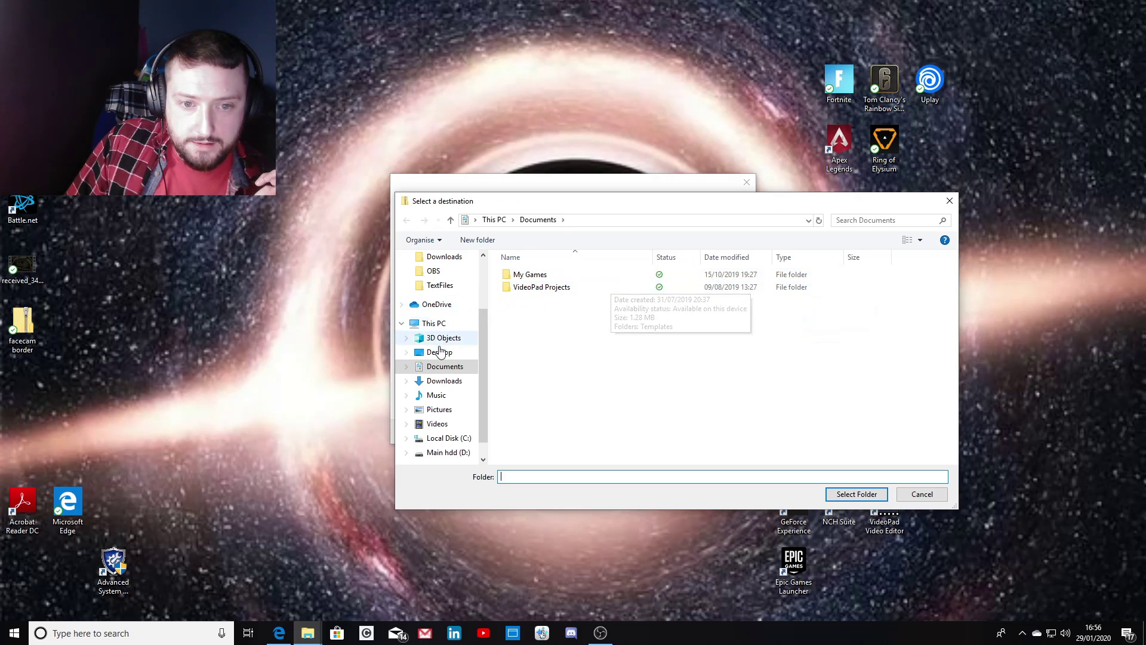
left_click(459, 451)
scroll(450, 299, "up", 3)
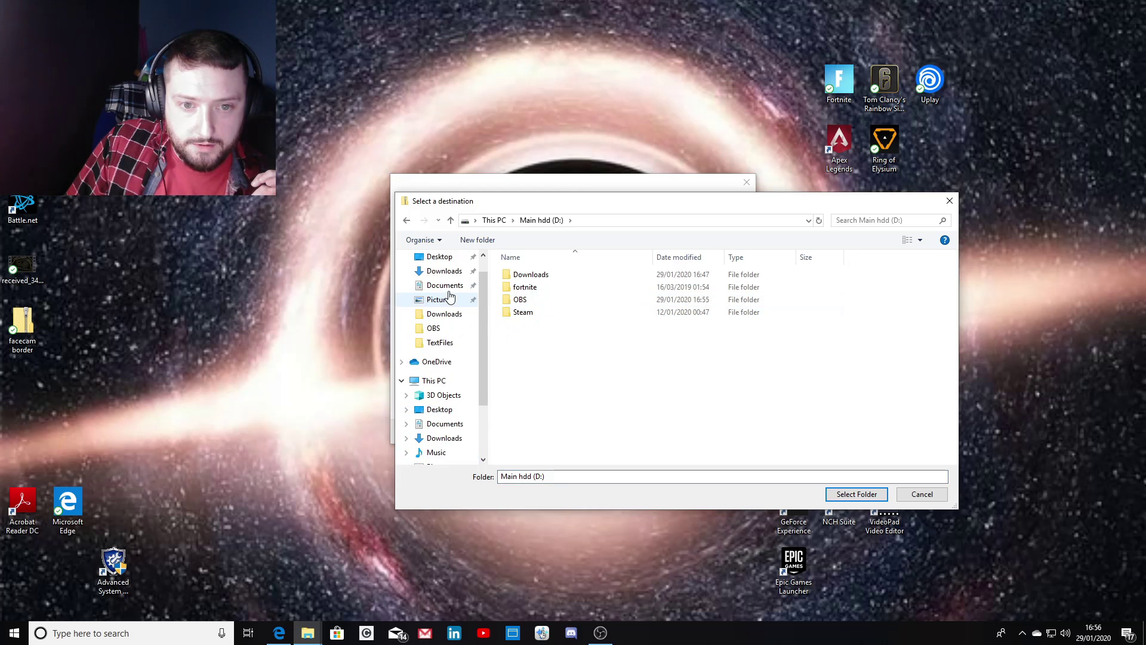
left_click(452, 283)
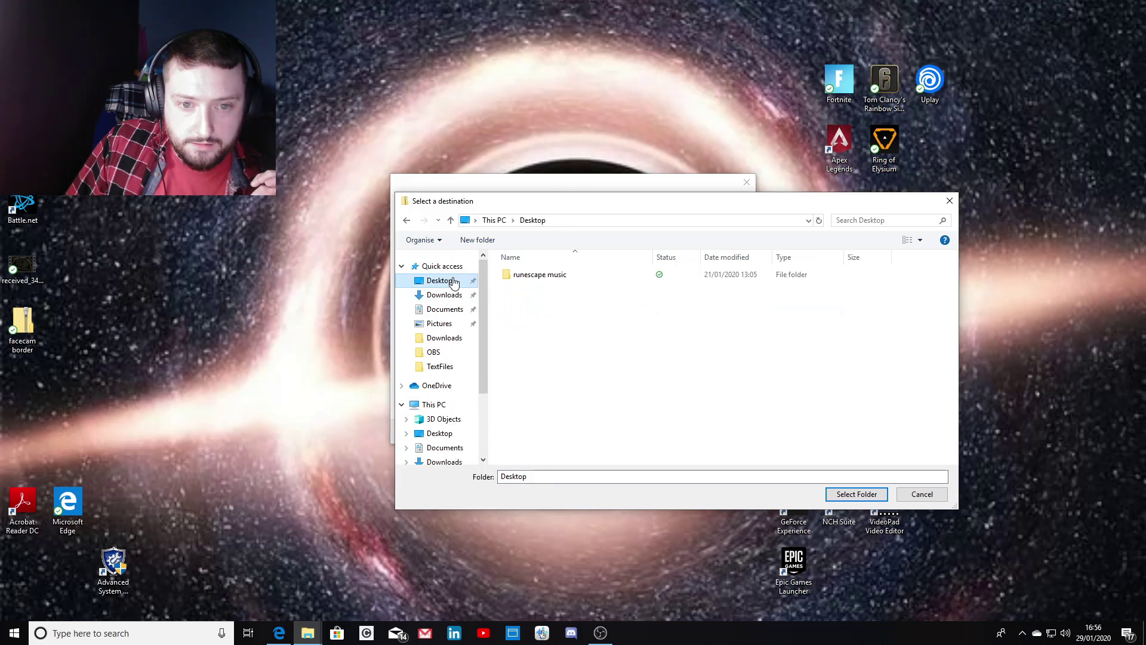
left_click(858, 494)
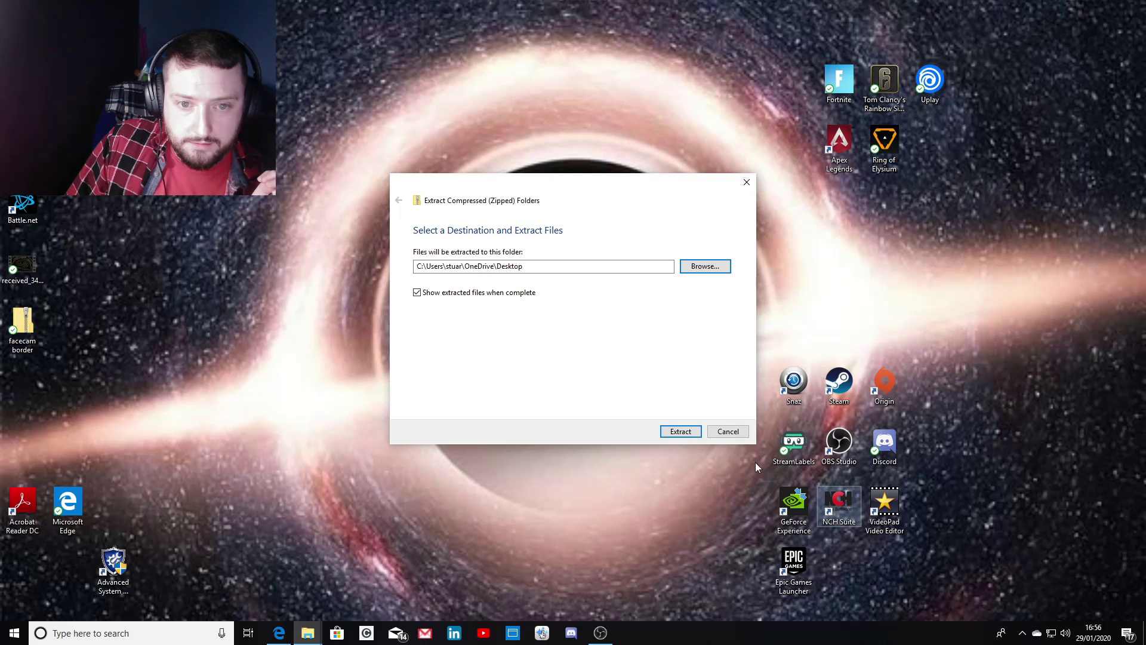
left_click(679, 430)
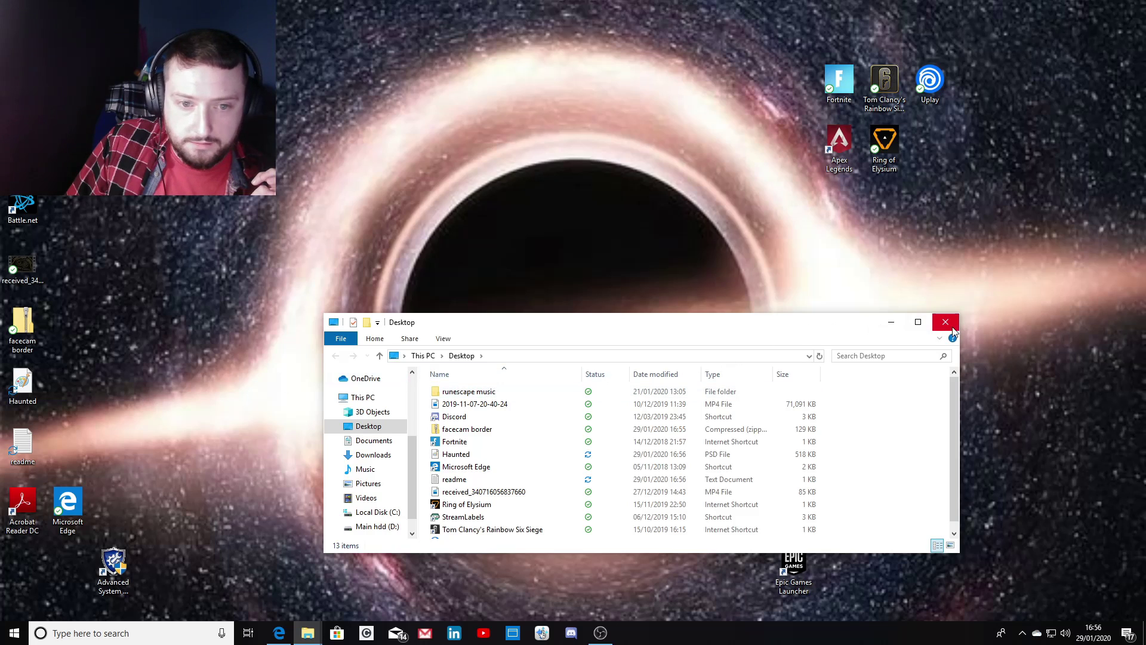
Close the Desktop folder, place the readme beside Haunted, and select Display Capture in OBS.
left_click(945, 322)
left_click_drag(22, 445, 28, 399)
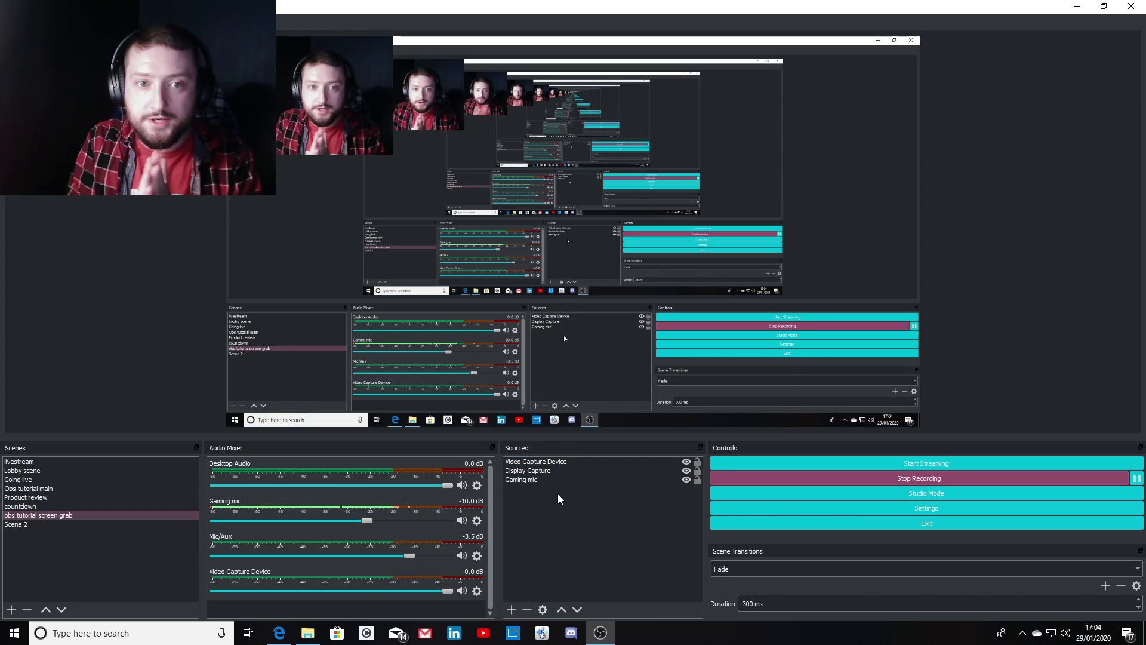
left_click(610, 471)
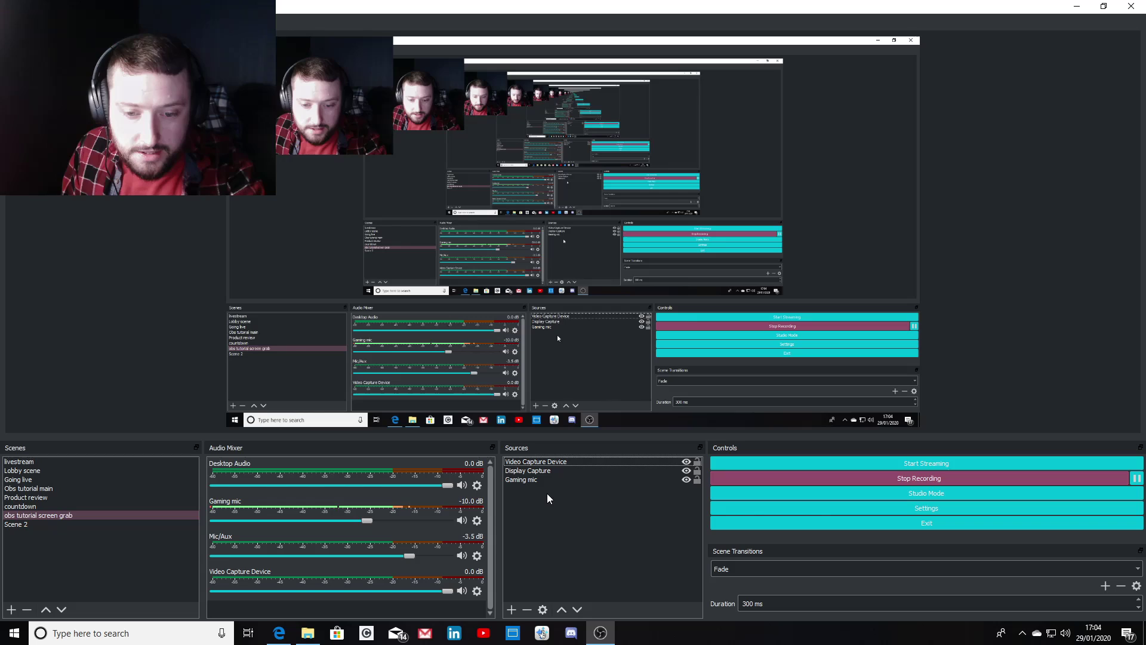
Add a new Image source named 'facecam border'.
right_click(548, 497)
mouse_move(563, 501)
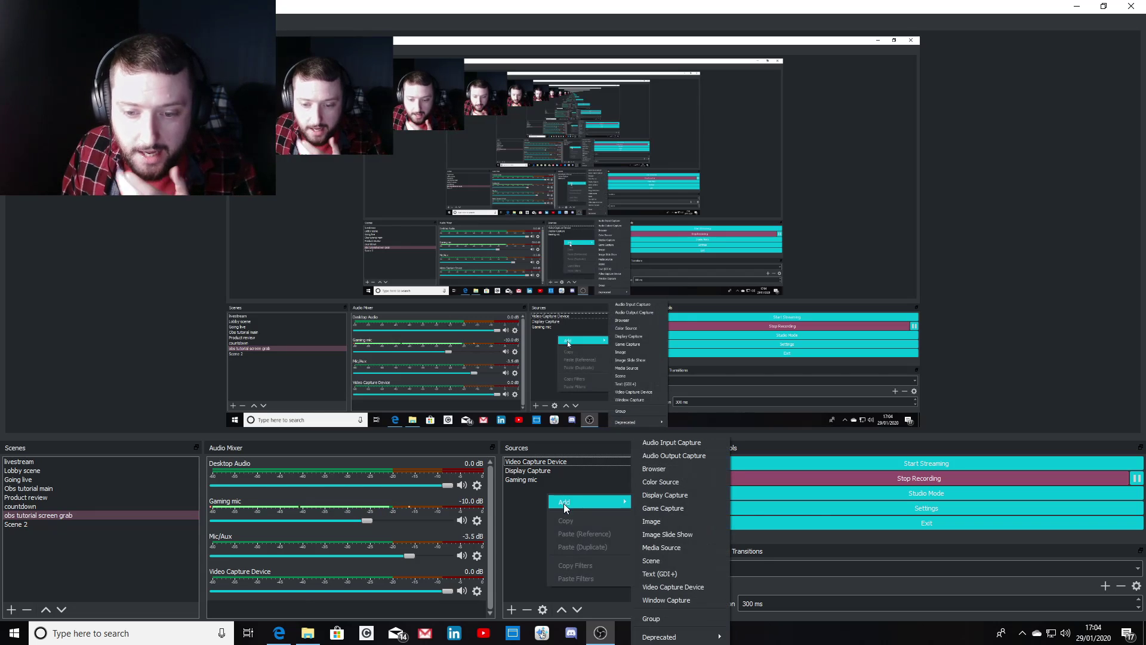
left_click(661, 520)
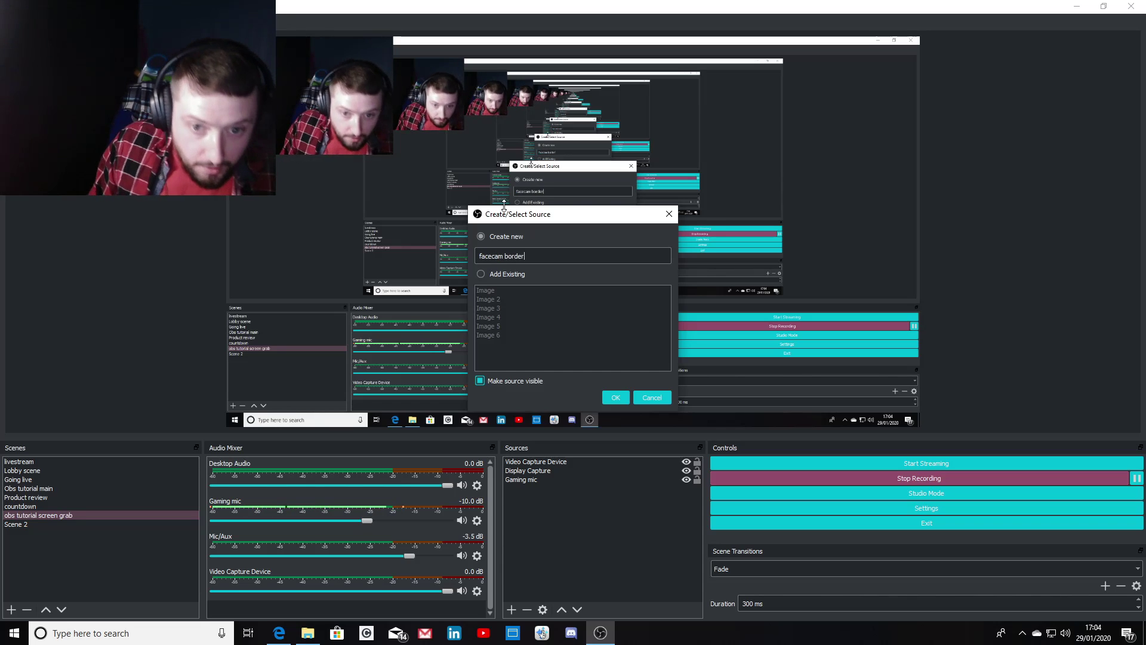
left_click(621, 397)
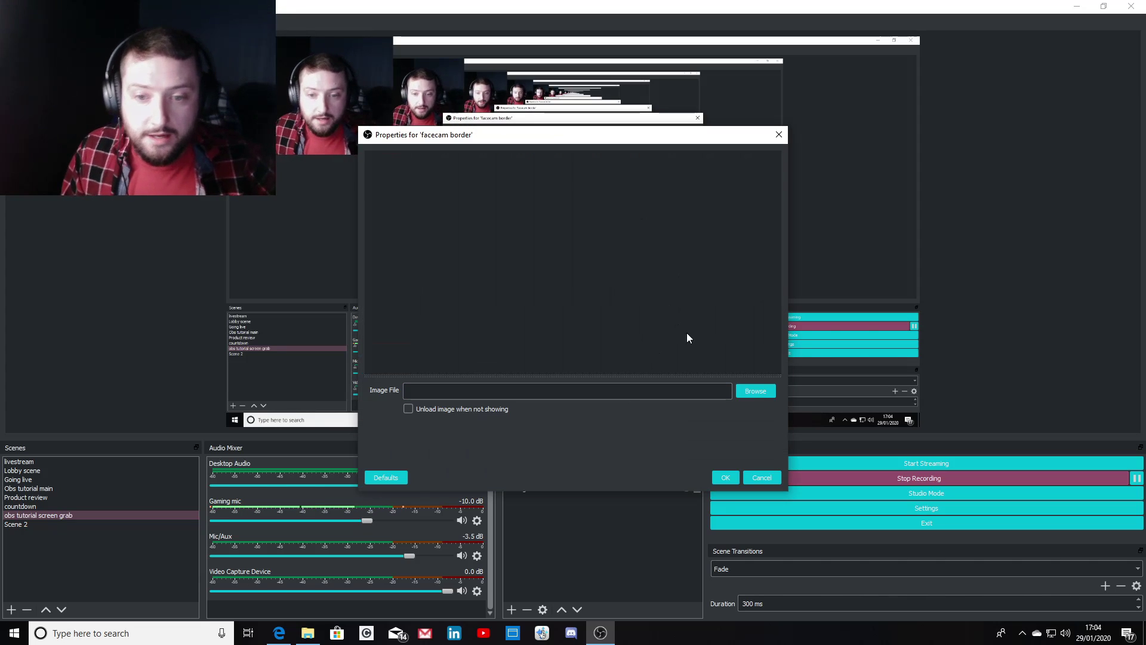
Load Tyrannical - Red.png from Downloads into the facecam border source.
left_click(756, 390)
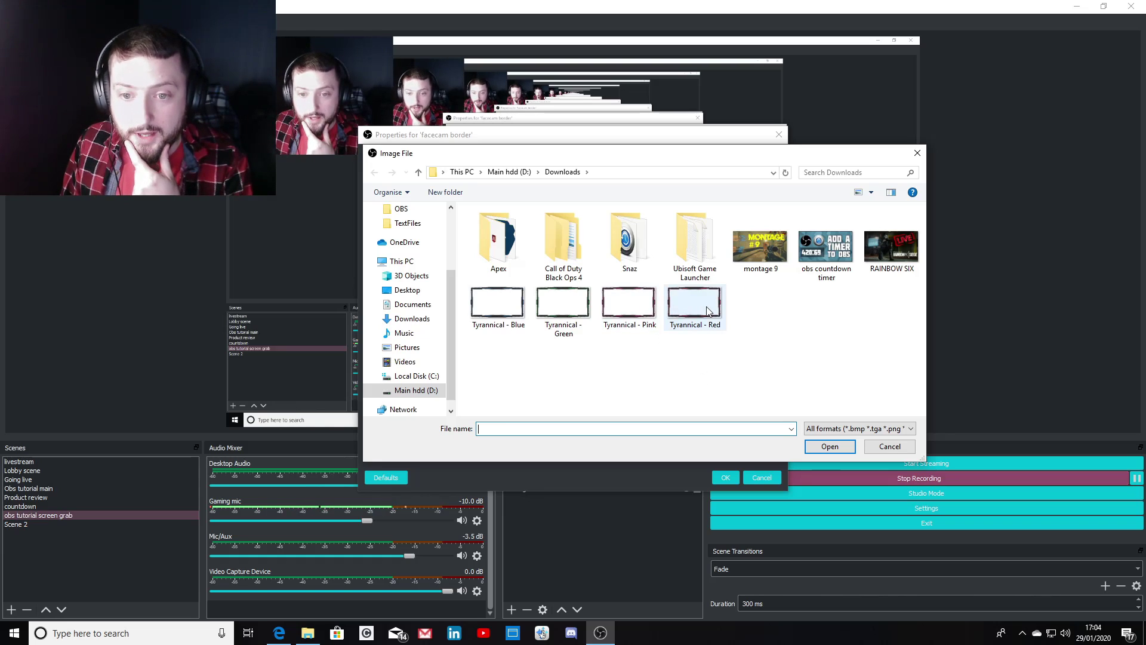
left_click(716, 326)
left_click(829, 447)
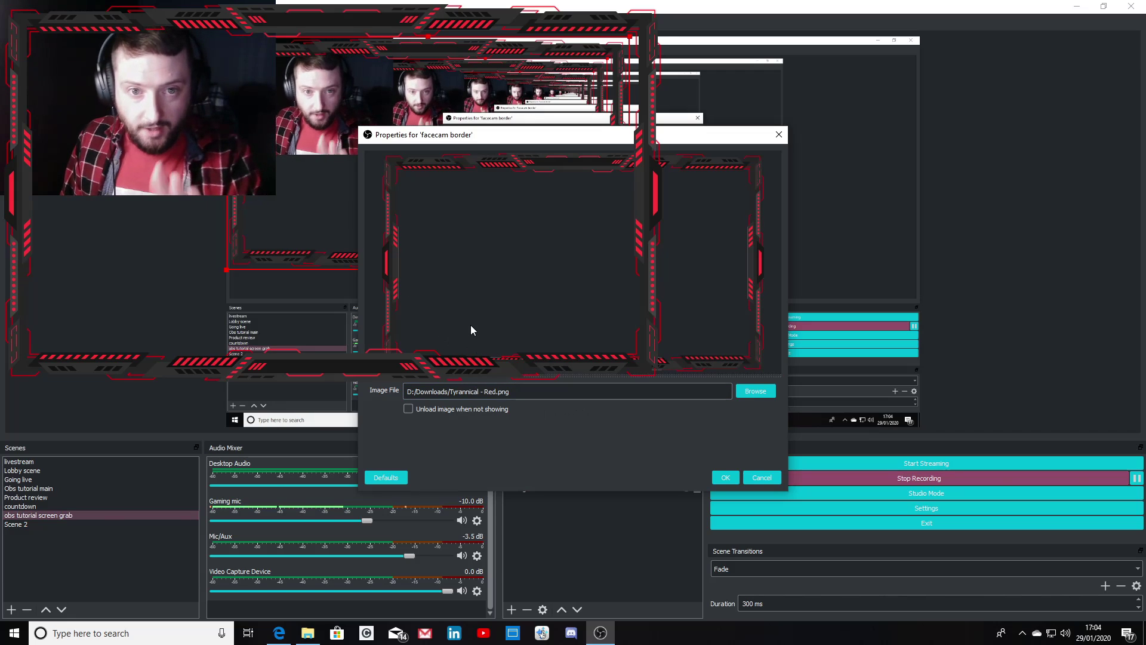
Move and shrink the red border into the bottom-right, then fit the webcam inside it.
left_click(728, 477)
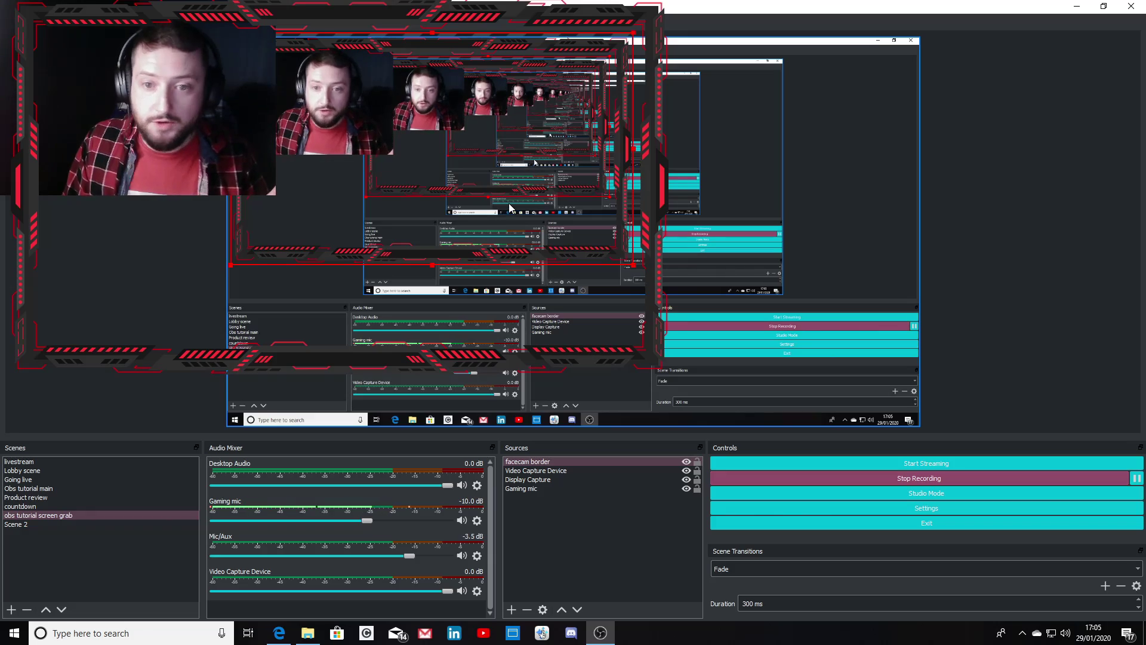
left_click_drag(509, 203, 740, 351)
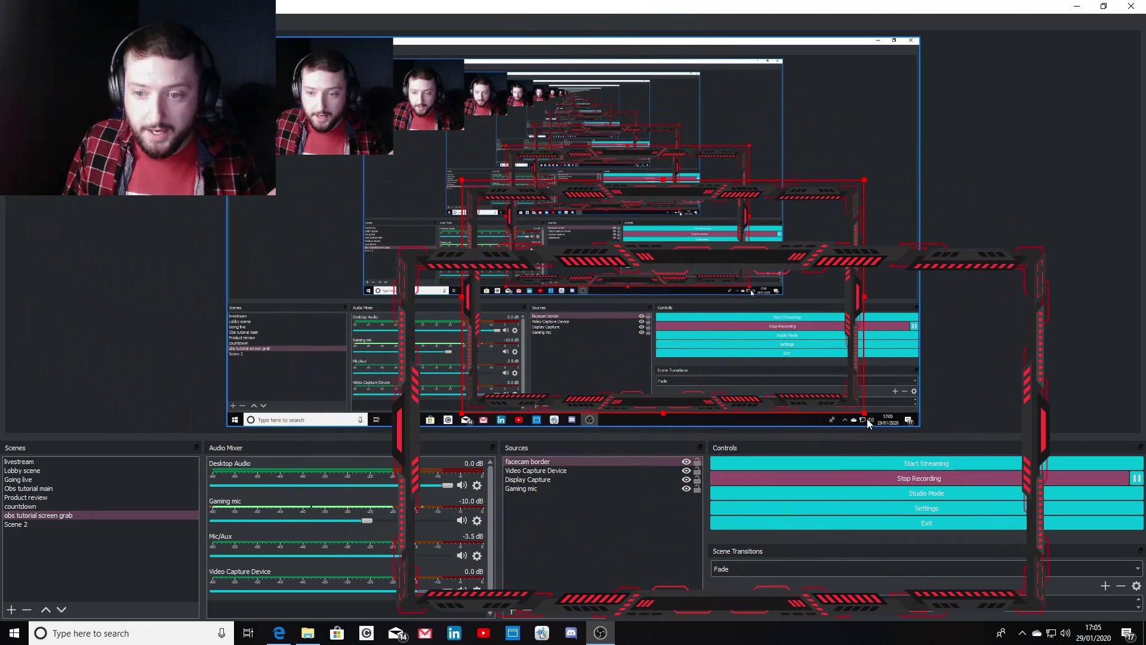
left_click_drag(868, 418, 736, 377)
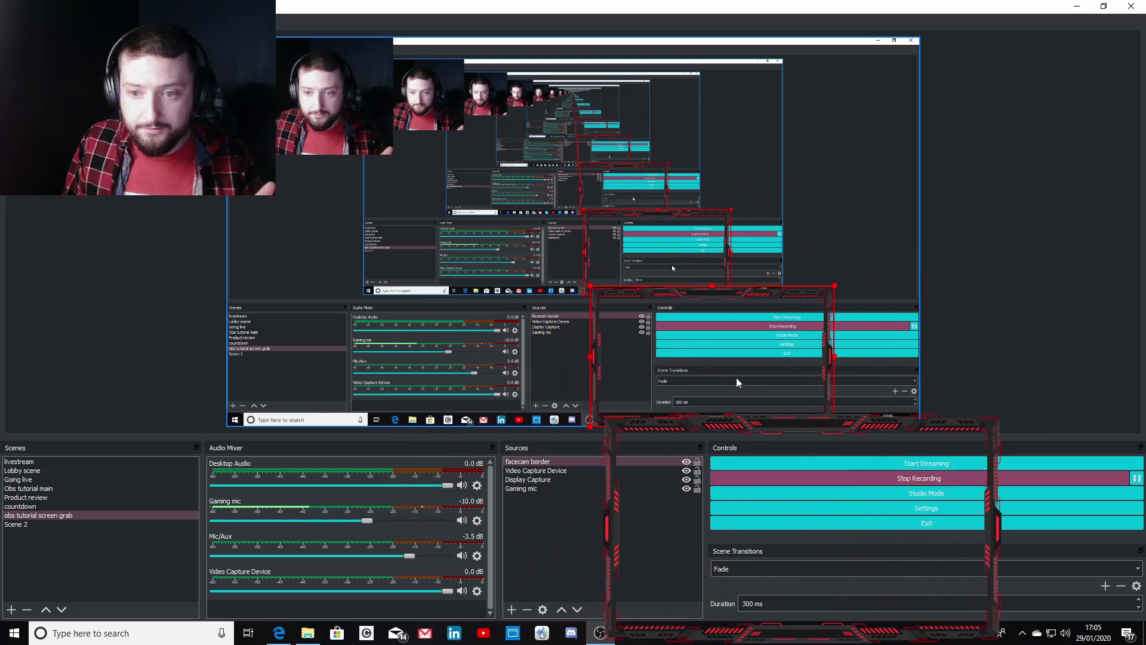
mouse_move(833, 359)
left_mouse_down()
mouse_move(818, 354)
mouse_move(831, 360)
left_mouse_up()
left_click_drag(302, 112, 667, 350)
left_click_drag(666, 266, 710, 285)
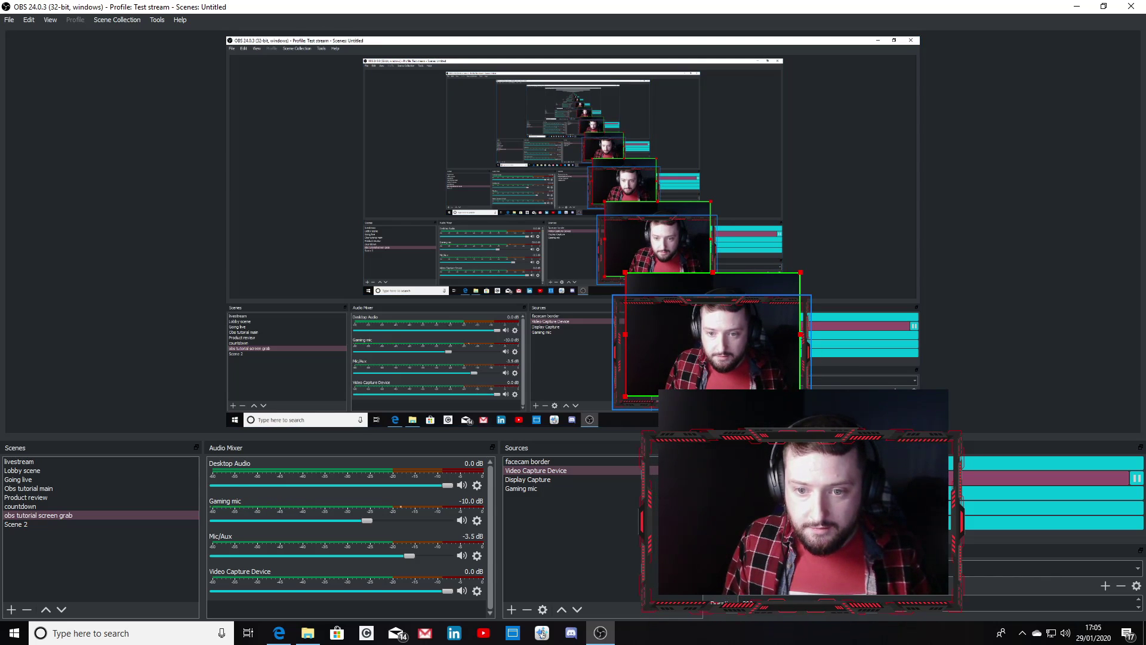
Adjust the webcam's corners so it sits snugly inside the red border, then deselect.
left_click_drag(801, 395, 777, 382)
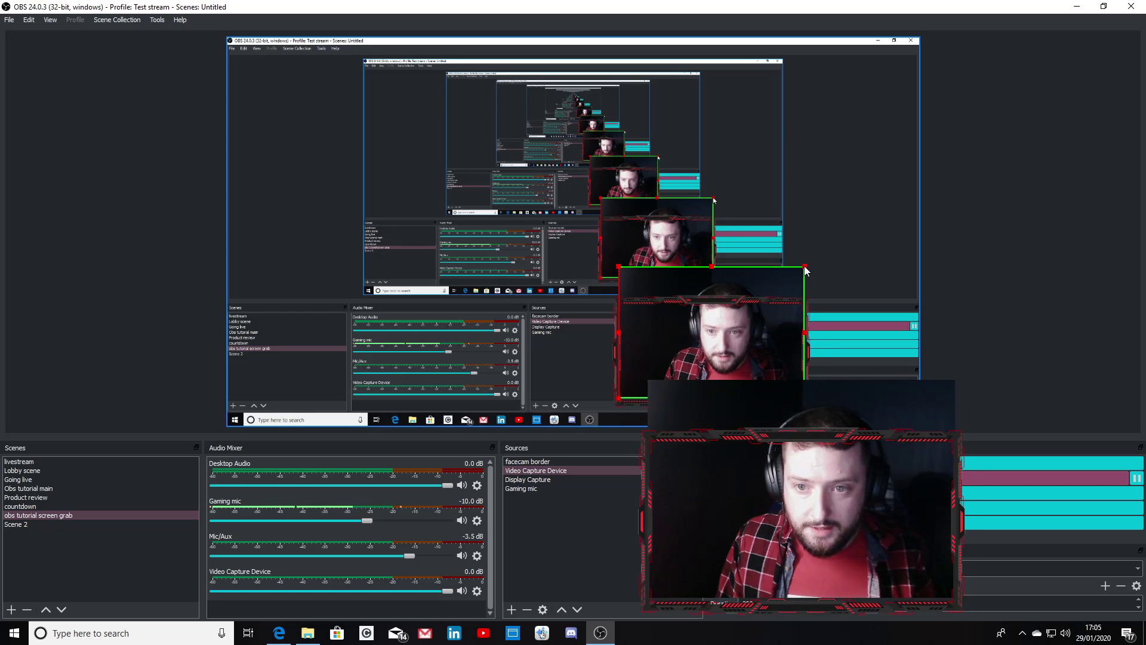
left_click_drag(804, 272, 803, 305)
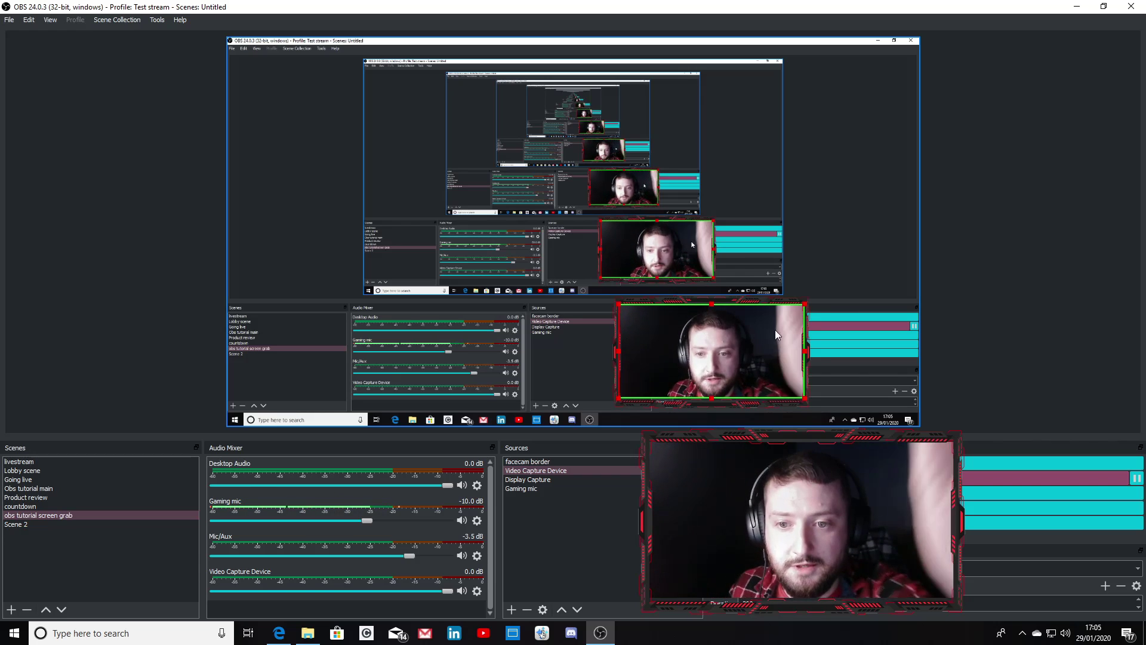
left_click(997, 183)
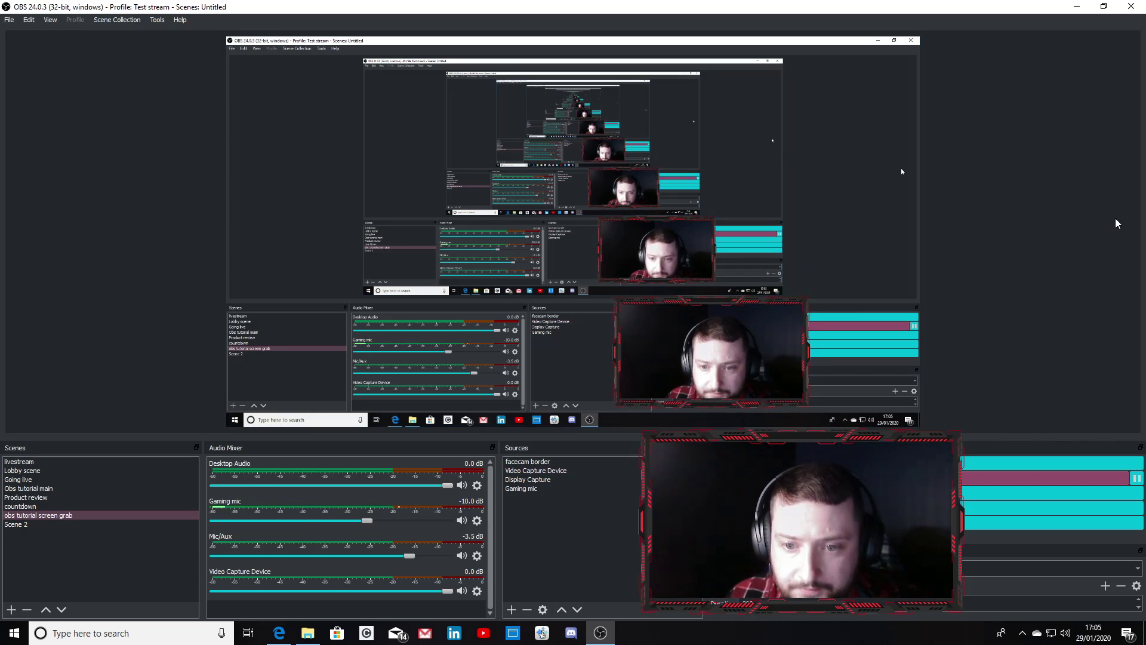